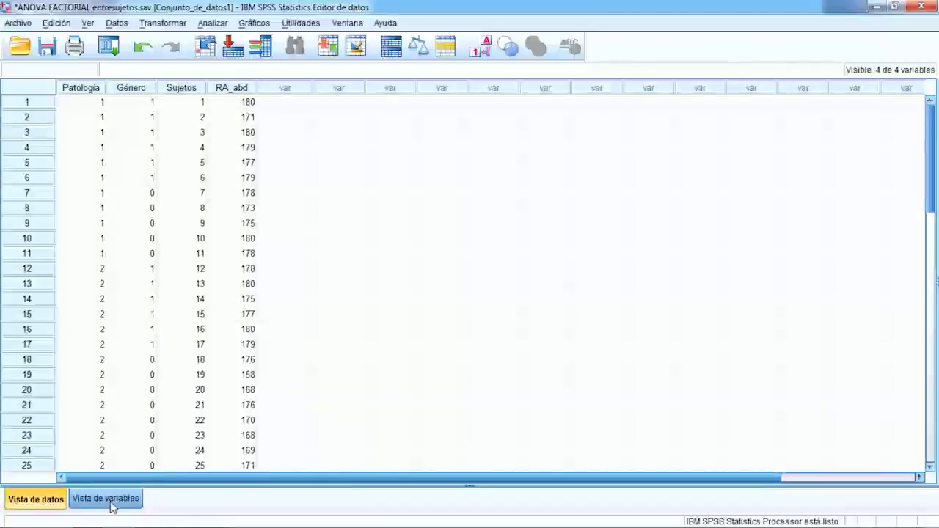
- Review the value labels defined for the Patología variable in the variable definitions
left_click(110, 501)
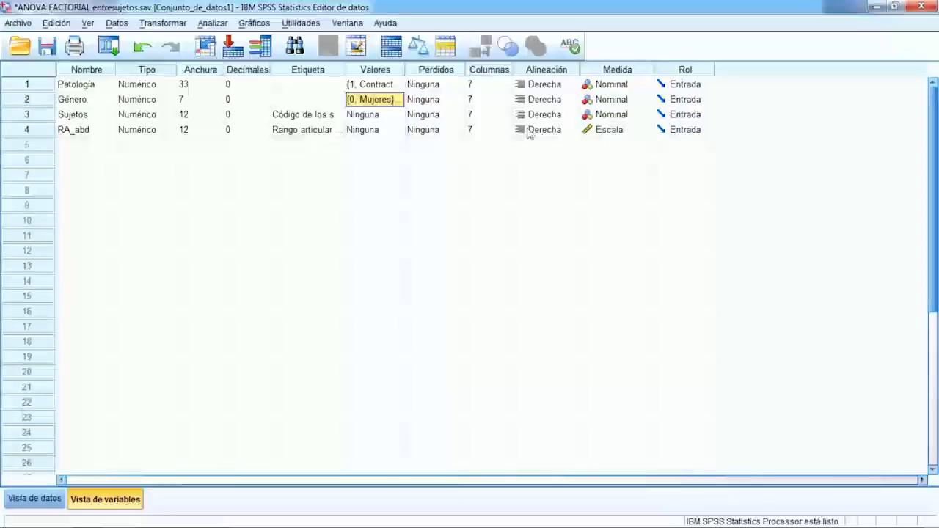
left_click(396, 87)
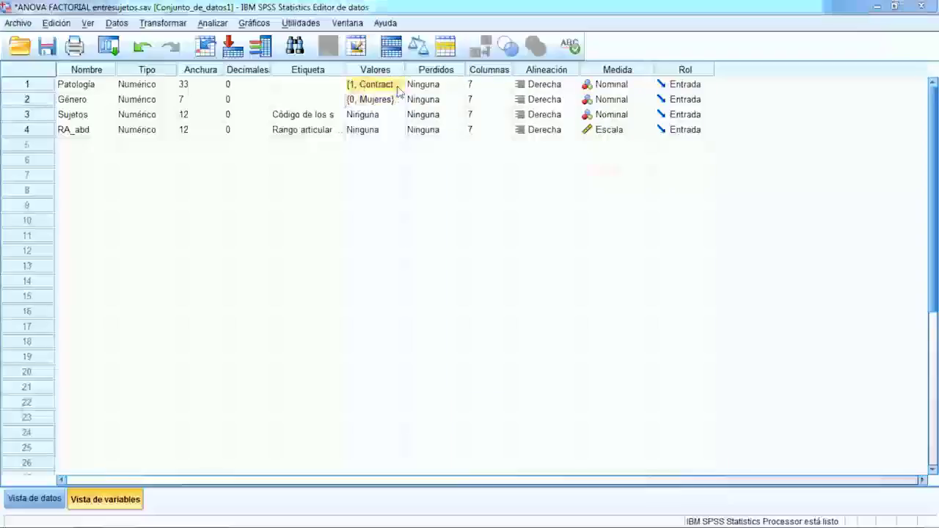
left_click(398, 85)
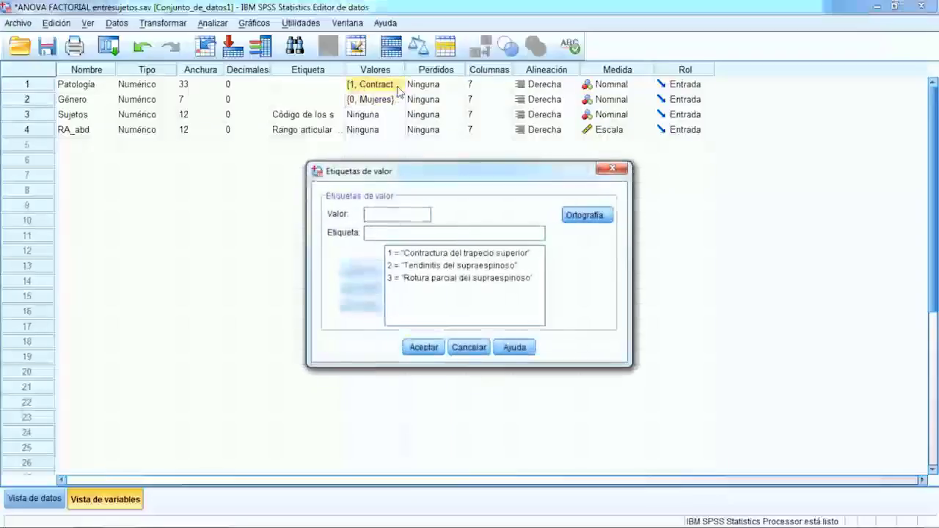
left_click(396, 281)
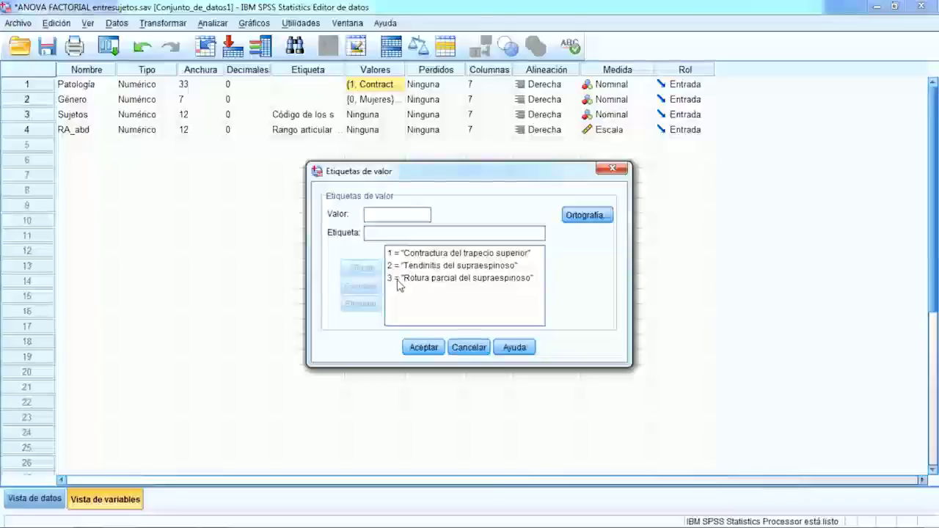
left_click(414, 351)
- Review the value labels defined for the Género variable
left_click(399, 101)
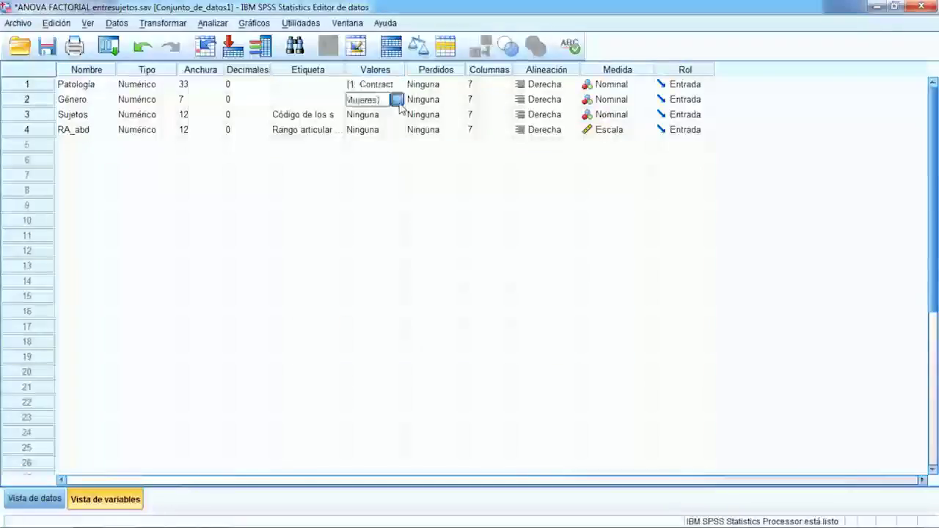
left_click(397, 99)
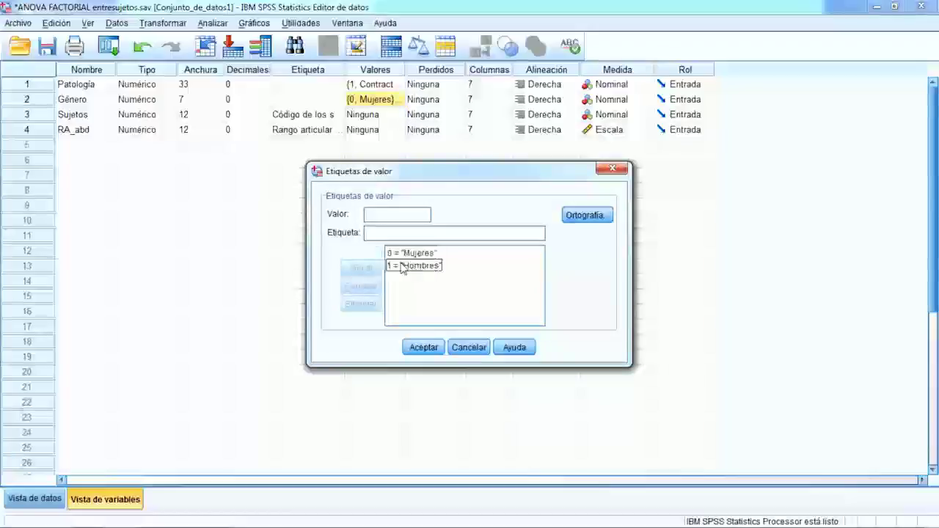
left_click(424, 347)
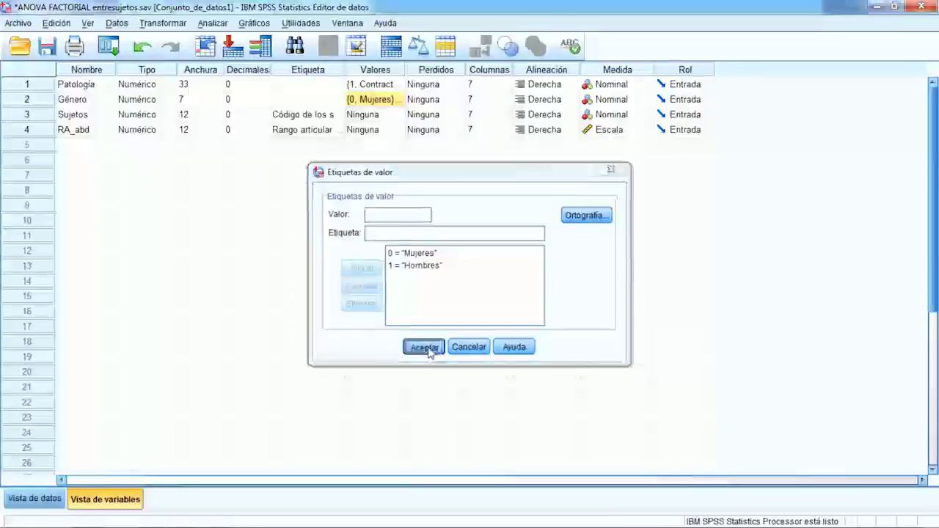
- Return to the data and check the normality plot settings of the Explorar procedure for the abduction range variable without running it
left_click(34, 499)
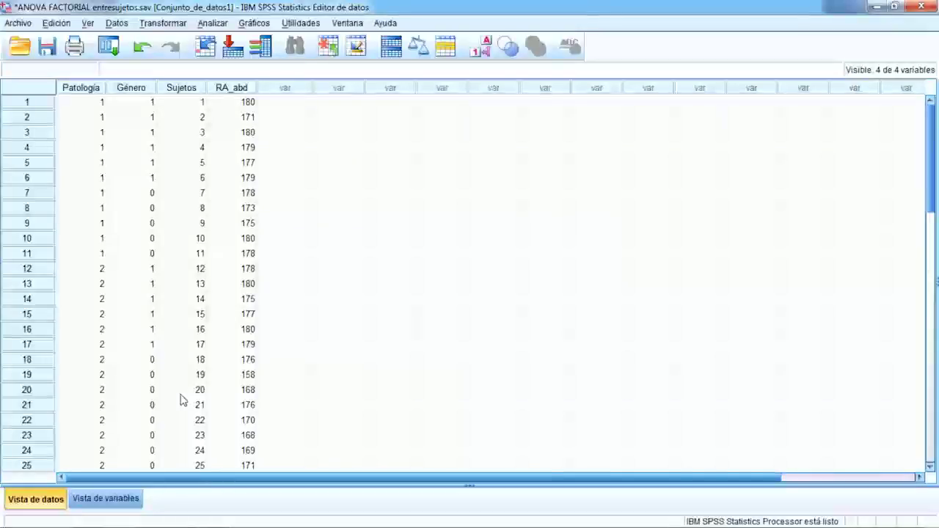
left_click(212, 23)
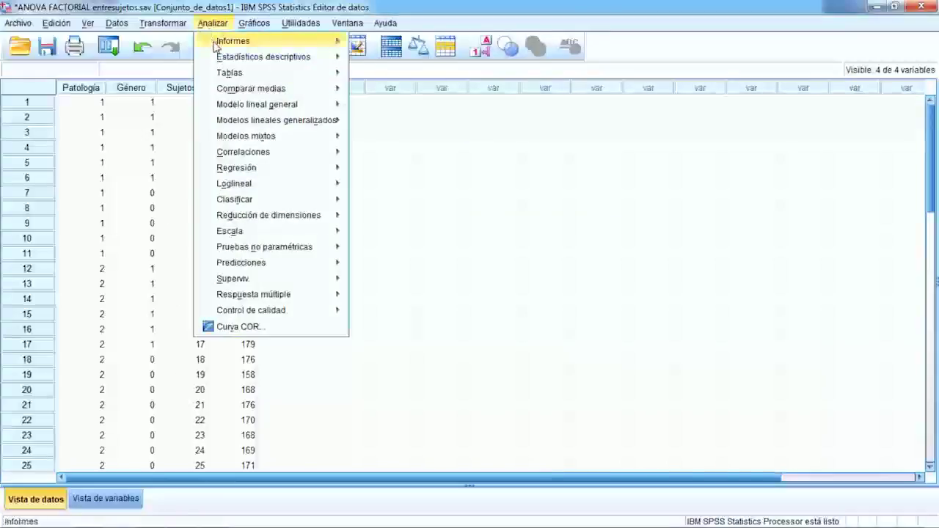
mouse_move(318, 61)
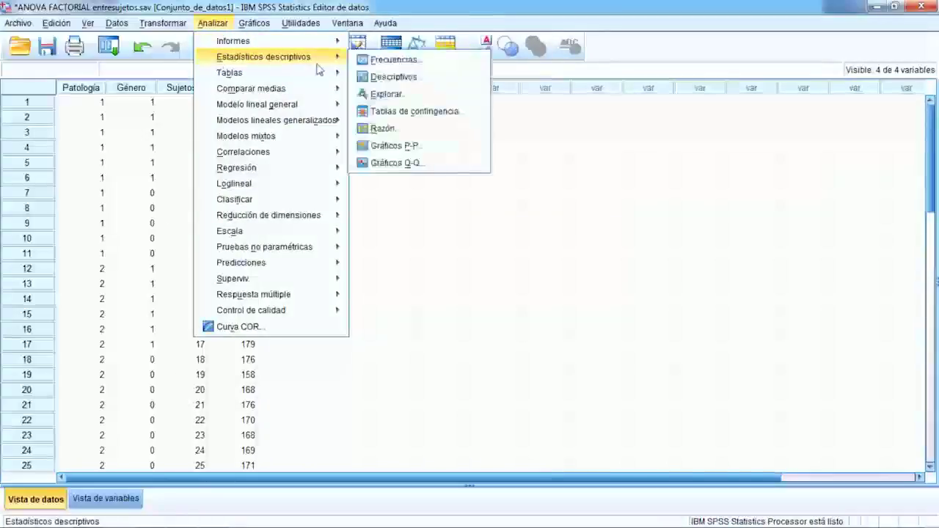
left_click(389, 95)
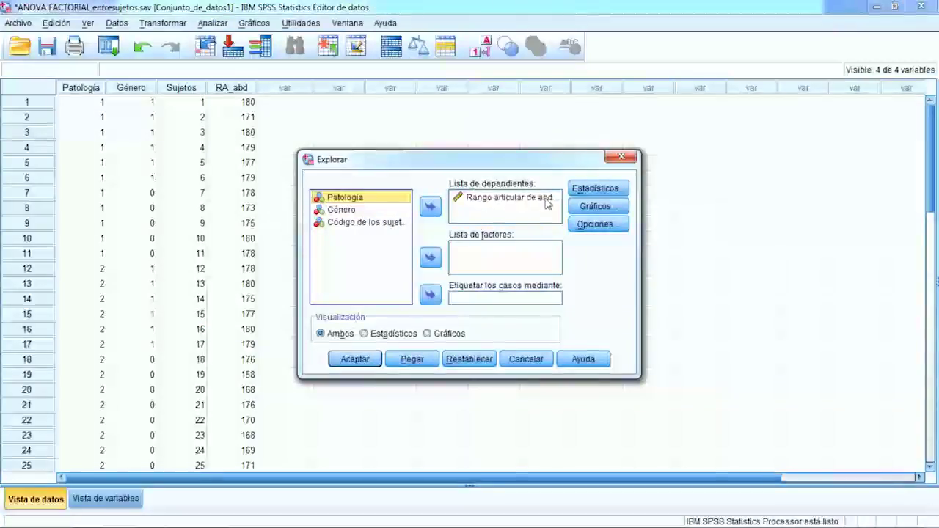
left_click(586, 208)
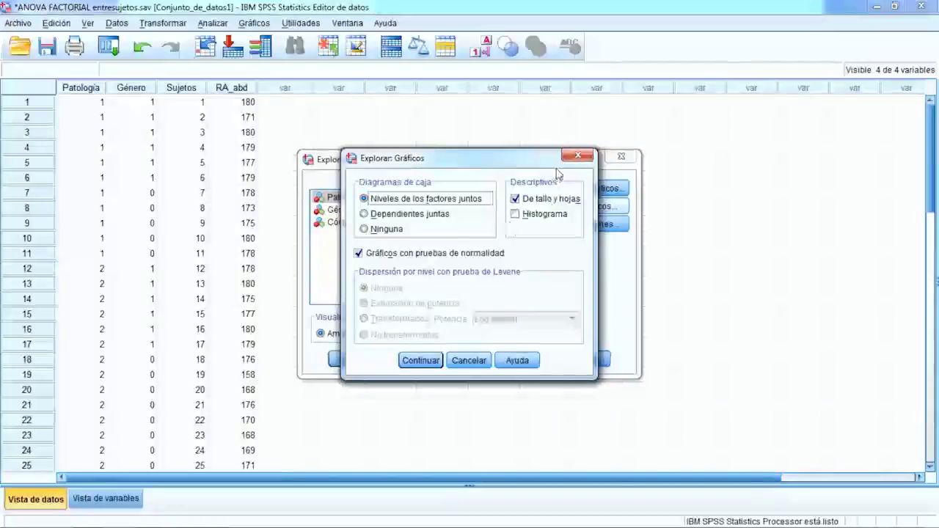
left_click(579, 156)
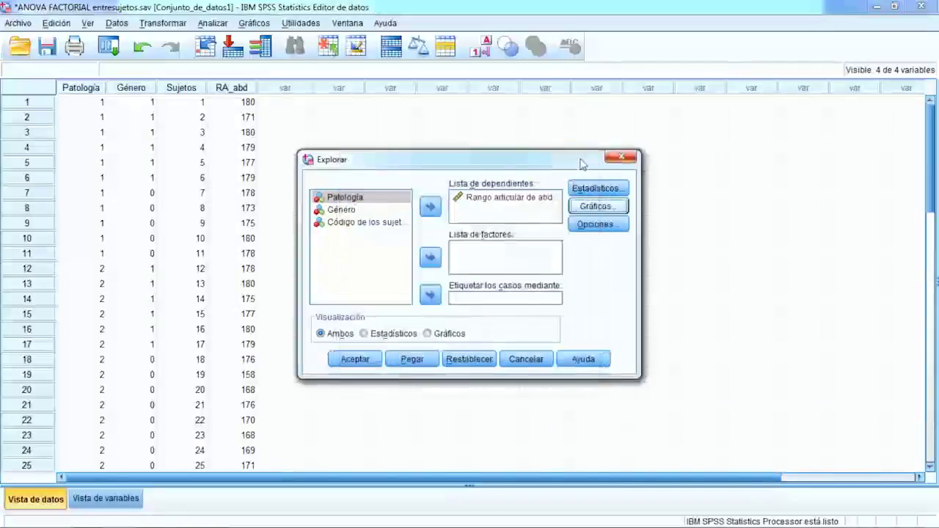
left_click(620, 156)
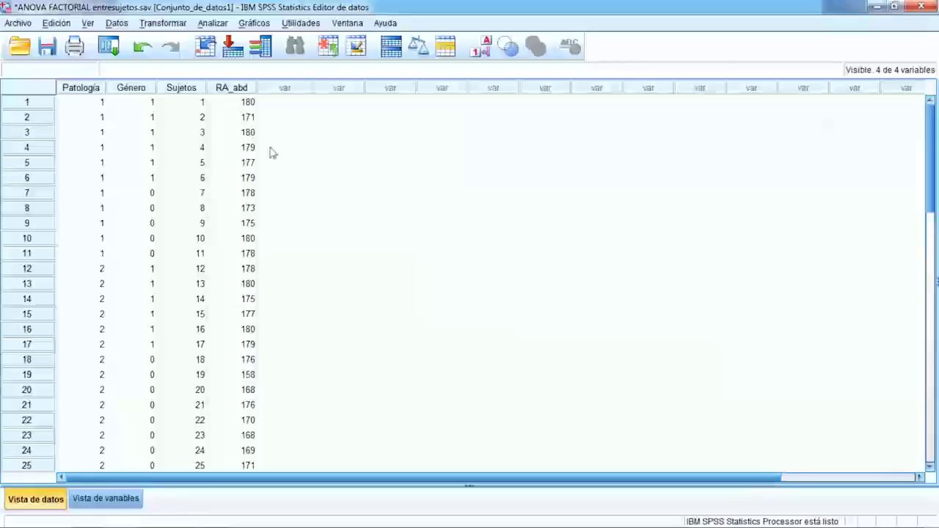
- Start a univariate general linear model with the abduction range of motion (RA_abd) as the dependent variable
left_click(221, 28)
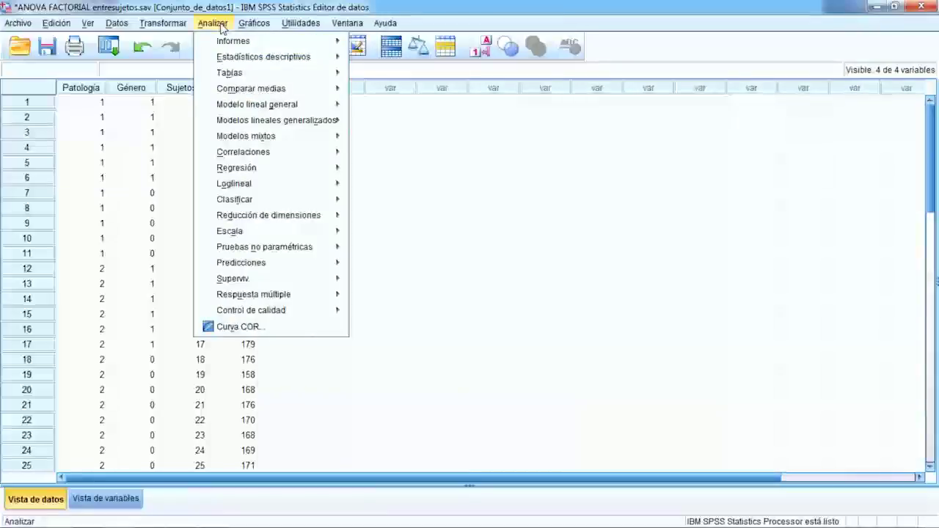
mouse_move(273, 109)
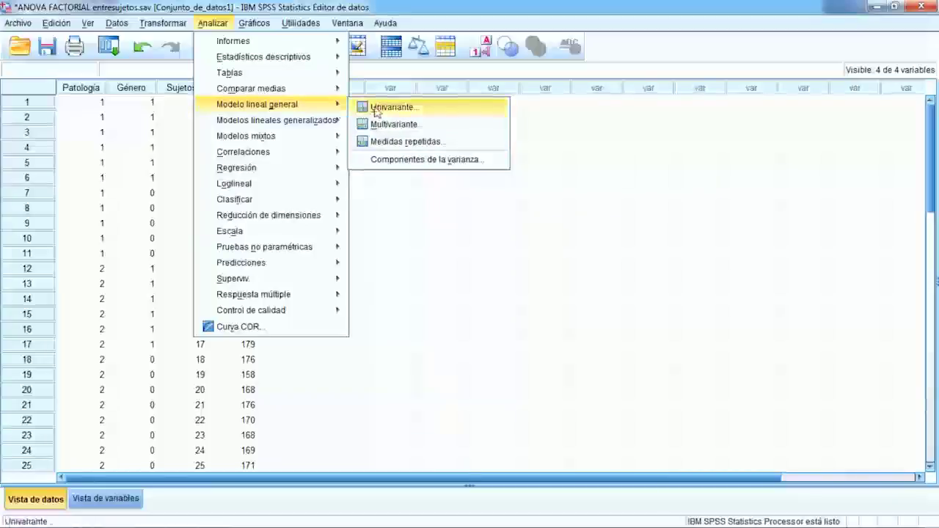
left_click(433, 109)
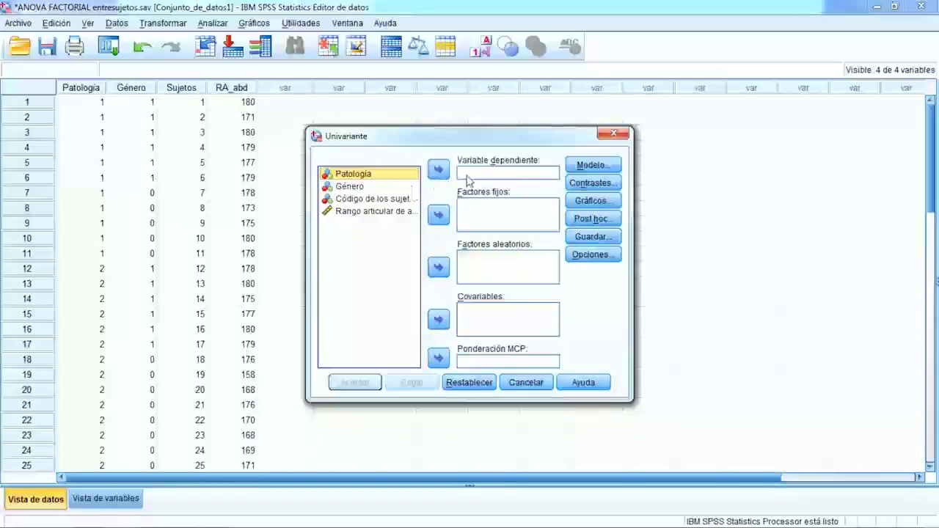
left_click(383, 213)
left_click(438, 169)
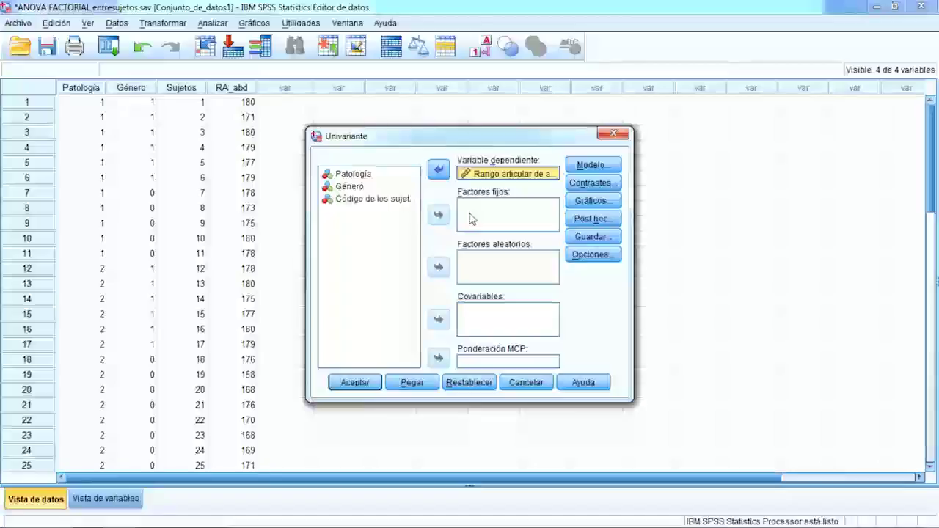
- Add Patología and Género as fixed factors and keep the full factorial model with Tipo III sum of squares
left_click(351, 175)
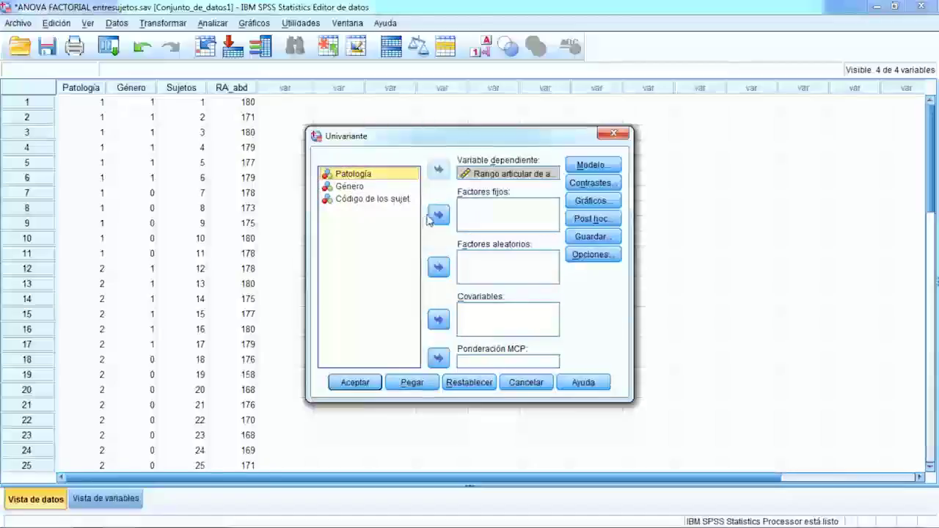
left_click(438, 215)
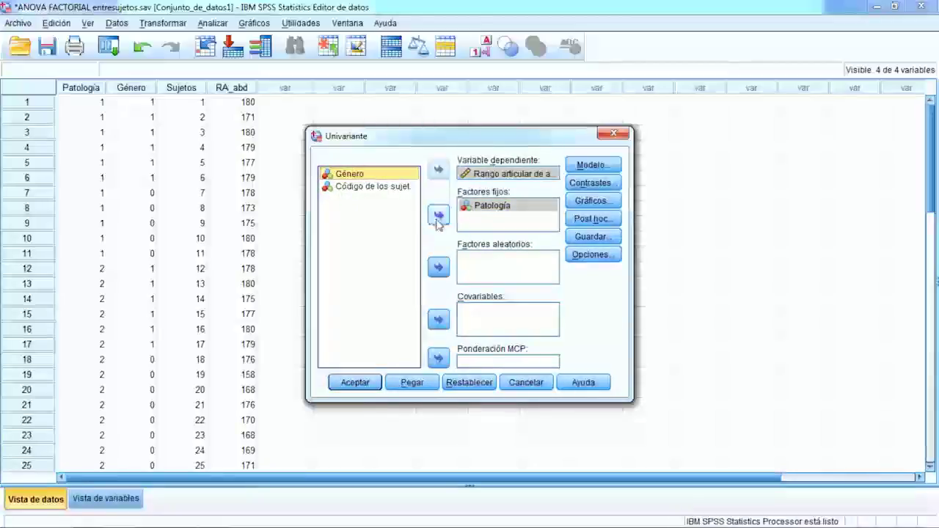
left_click(438, 220)
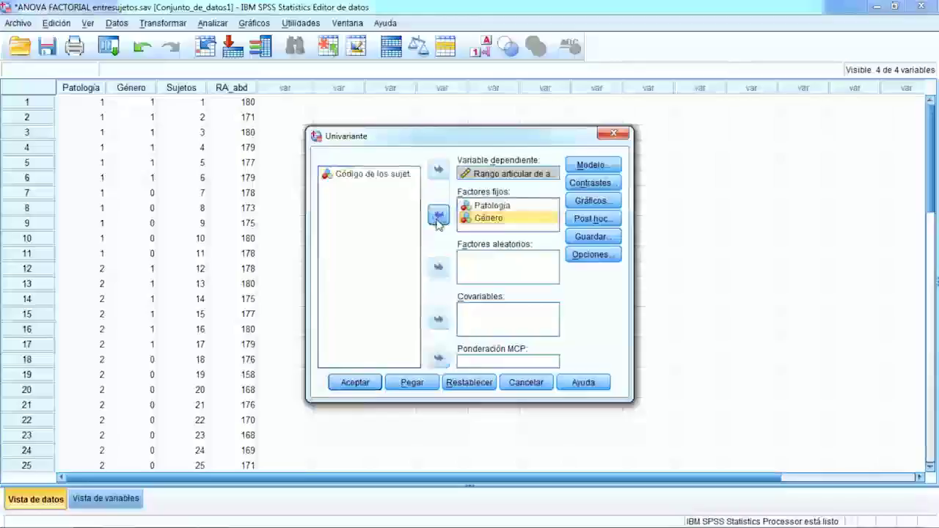
left_click(588, 168)
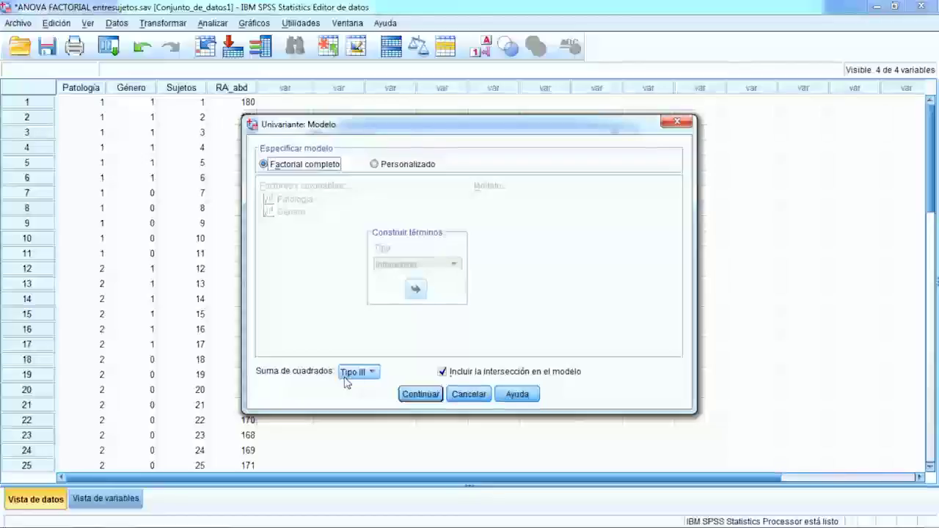
left_click(427, 398)
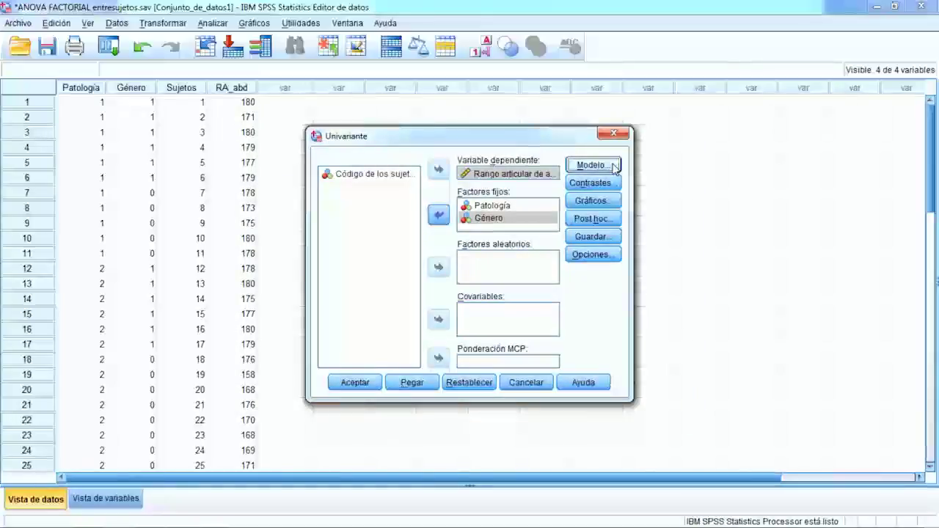
- In the model options, show estimated marginal means for Patología, Género and Patología*Género, comparing main effects with the Bonferroni adjustment
left_click(597, 259)
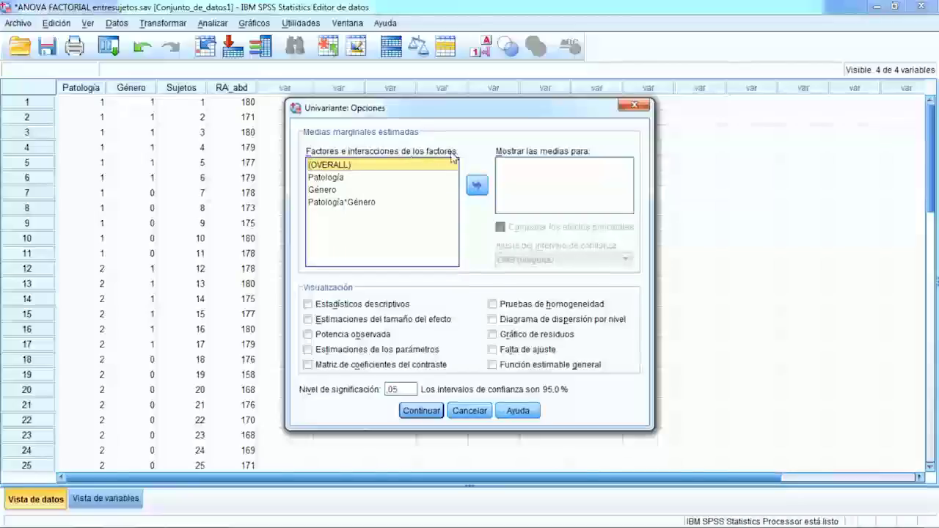
left_click(335, 181)
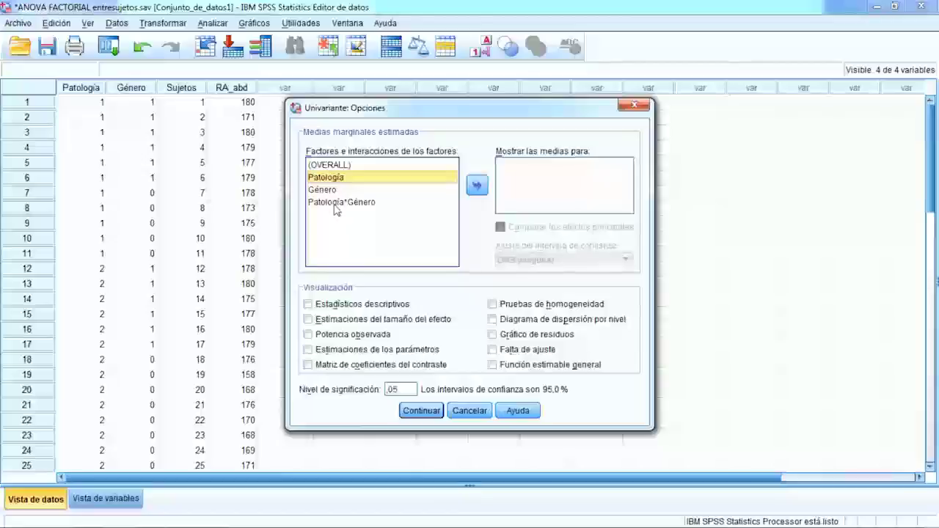
left_click(334, 208, "shift")
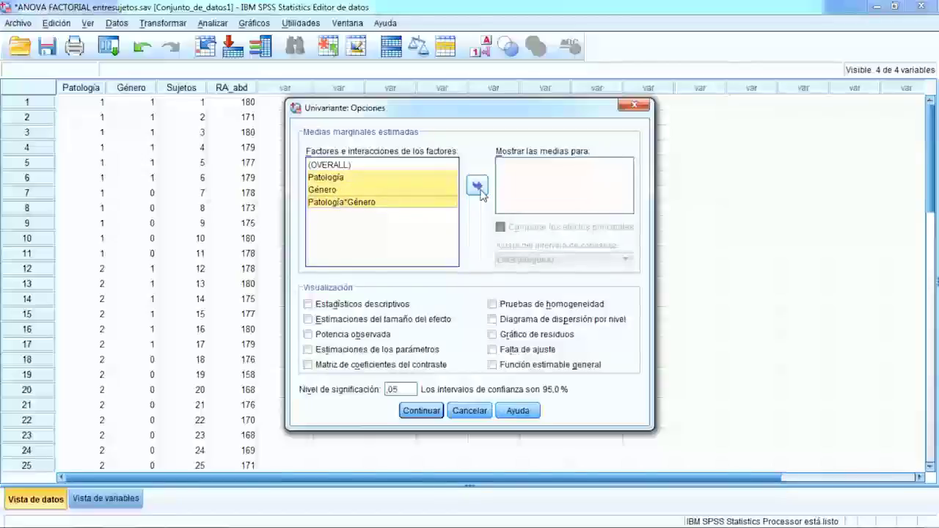
left_click(477, 188)
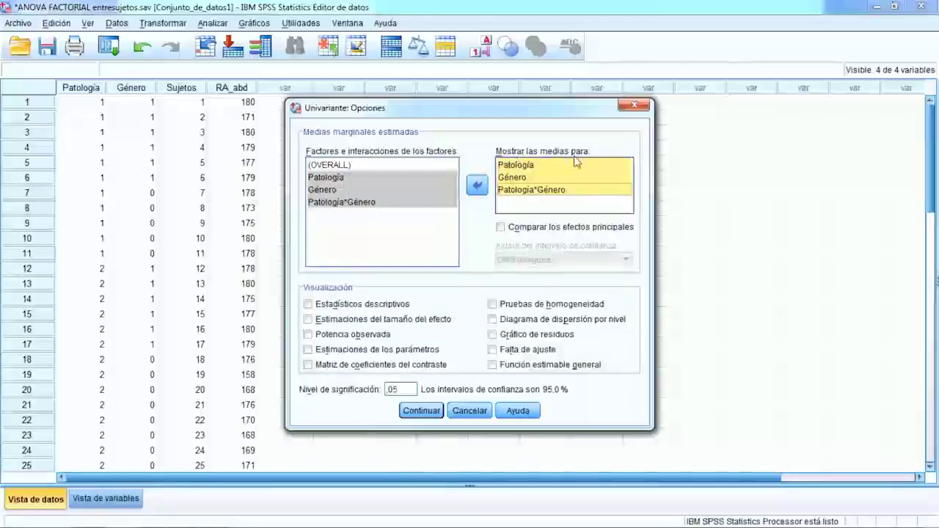
left_click(518, 190)
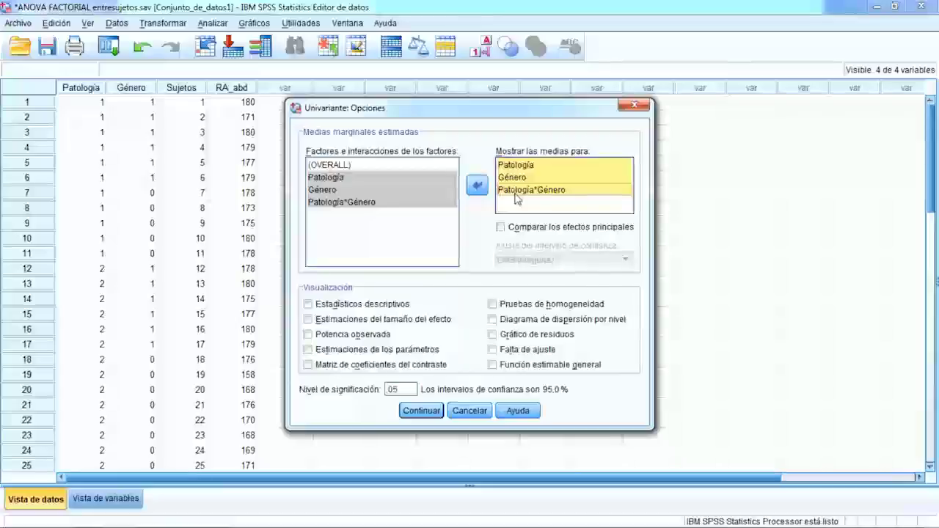
left_click(501, 228)
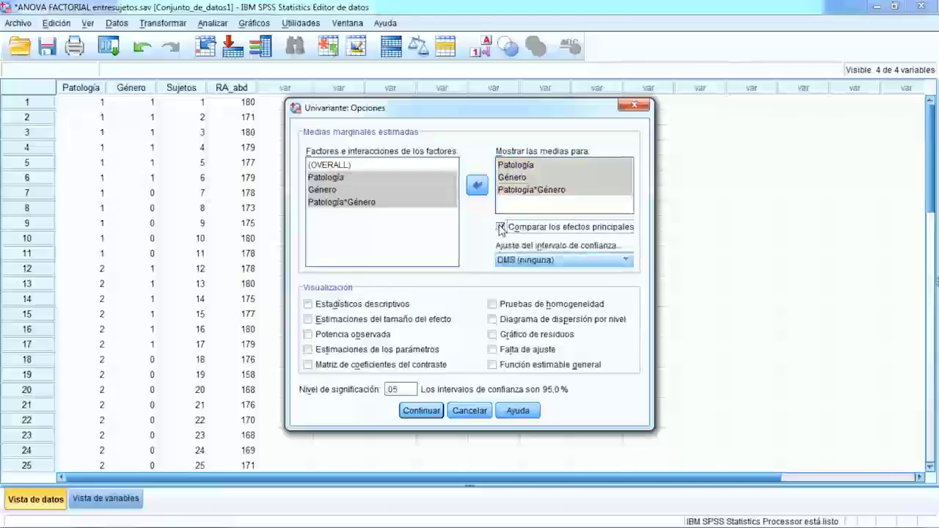
left_click(626, 262)
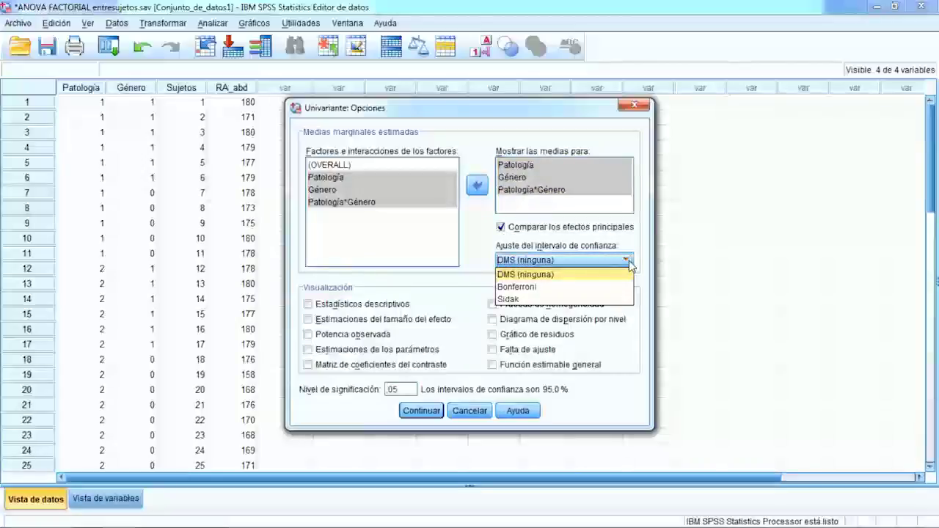
left_click(584, 289)
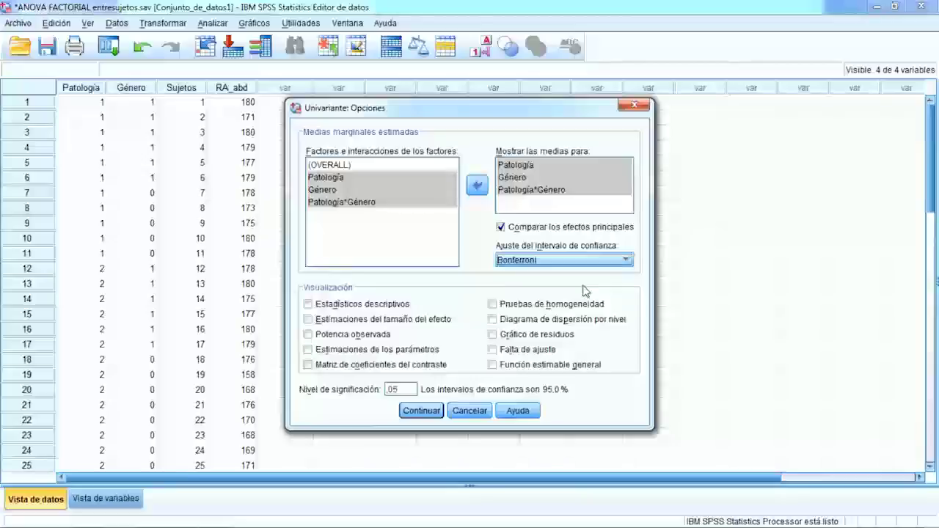
- Request descriptive statistics, effect size estimates, observed power and homogeneity tests in the model's output options
left_click(318, 308)
left_click(318, 308)
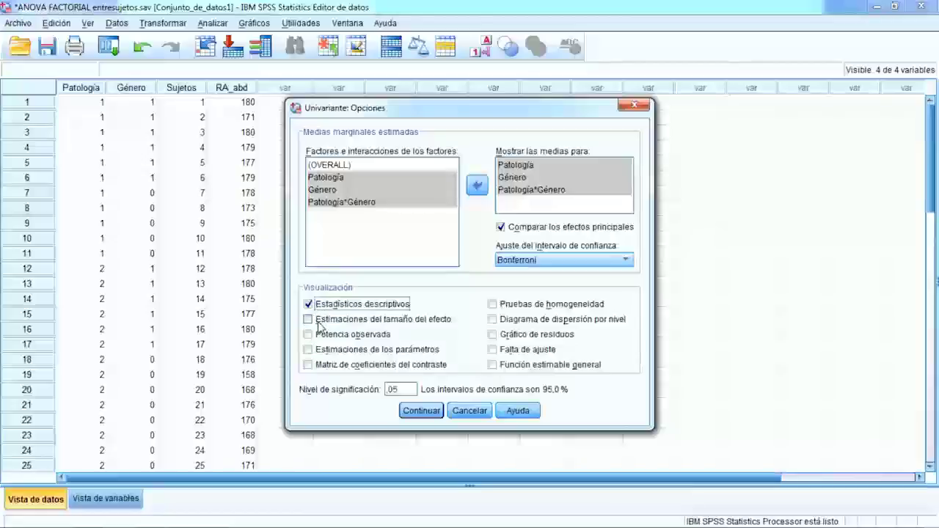
left_click(320, 326)
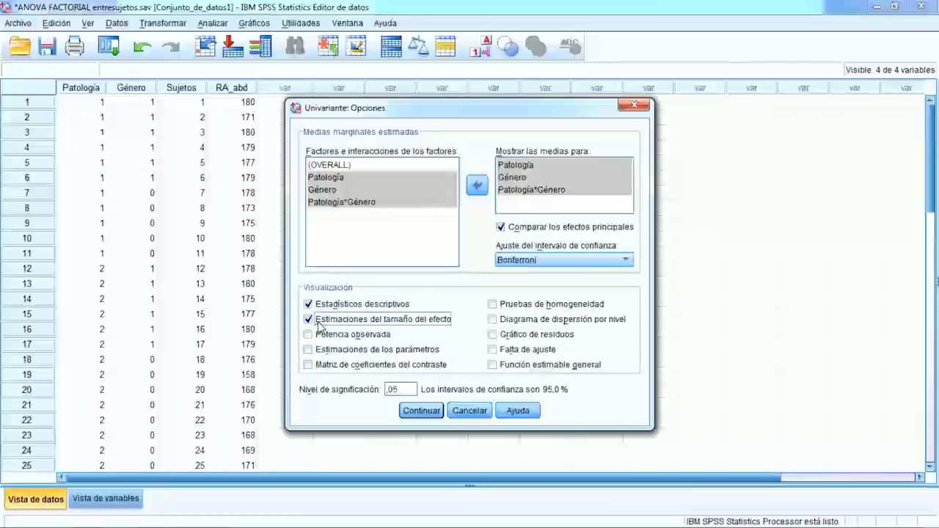
left_click(318, 335)
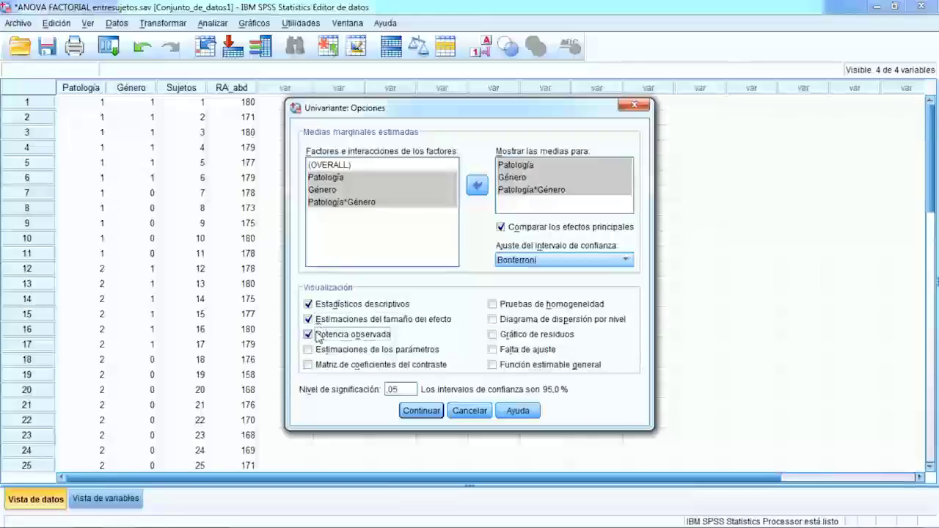
left_click(492, 306)
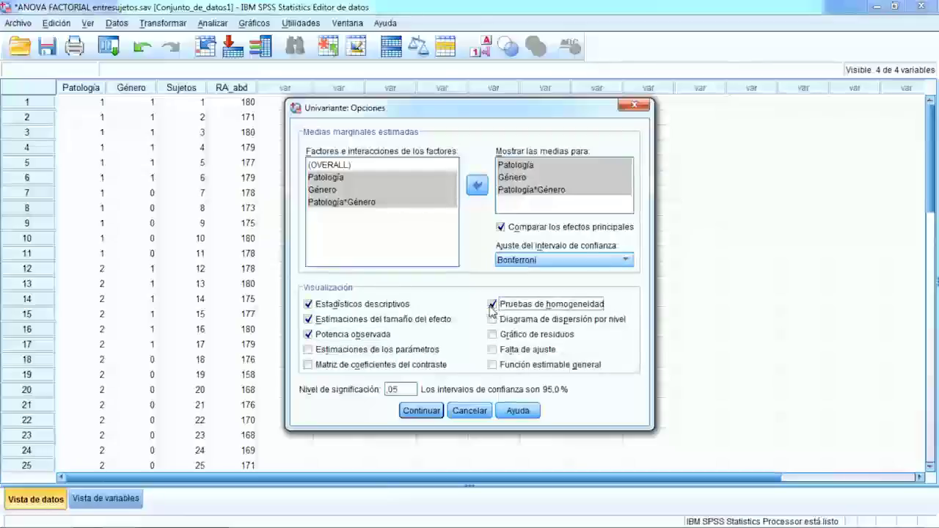
- Paste the univariate model as syntax and append COMPARE ADJ(BONFERRONI) to the EMMEANS line for Patología*Género
left_click(420, 410)
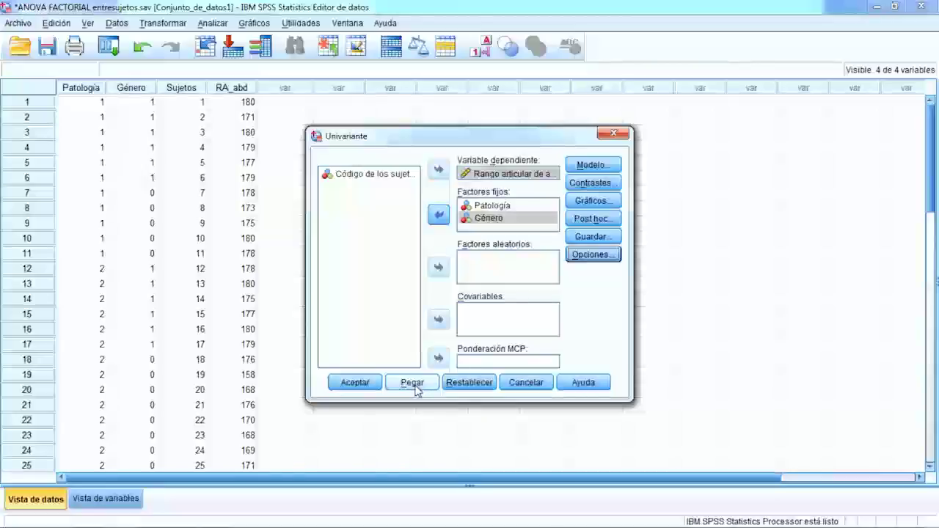
left_click(413, 385)
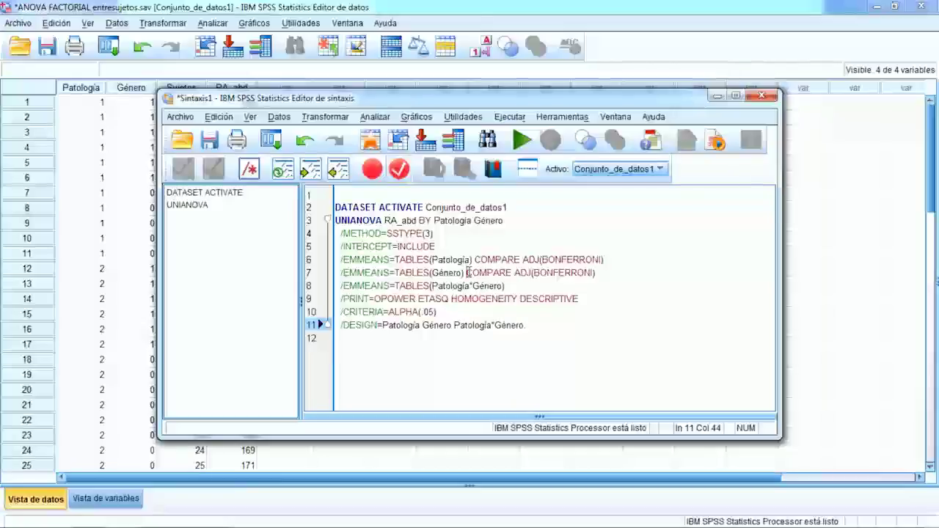
left_click(466, 272)
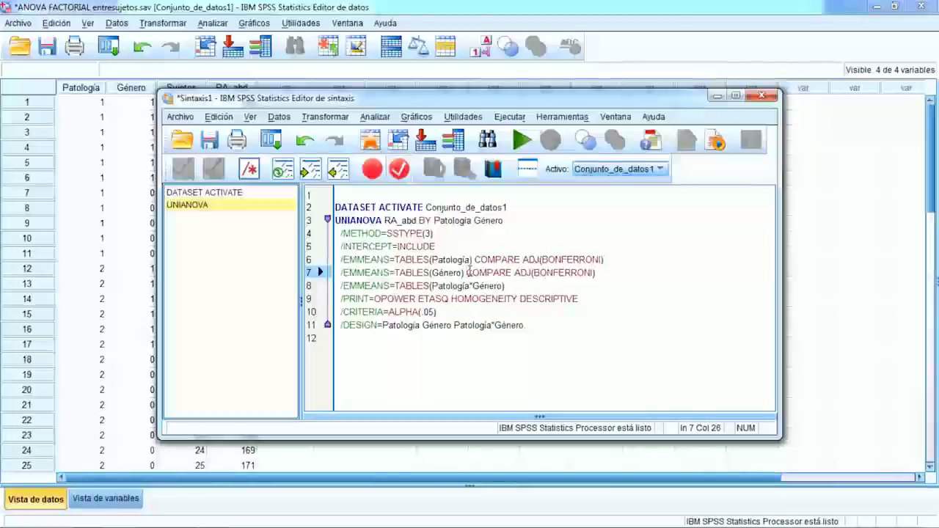
left_click_drag(467, 272, 598, 276)
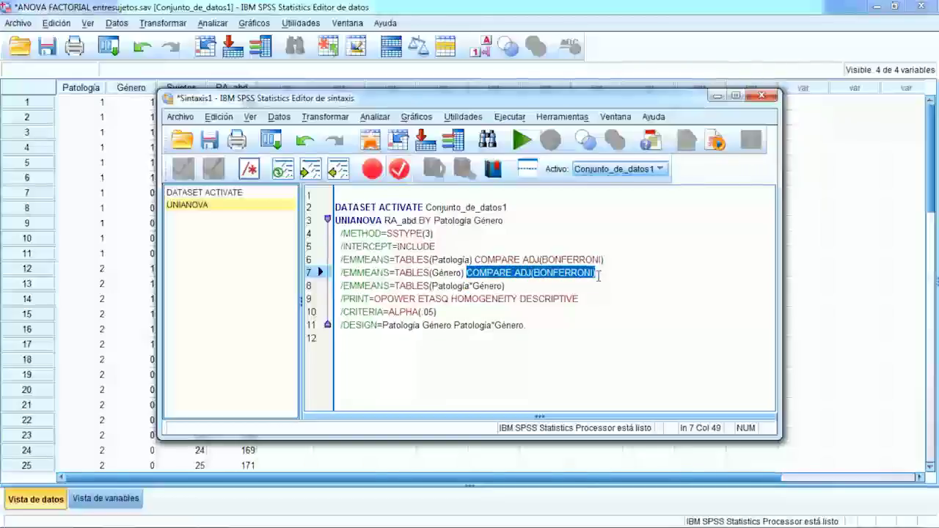
key("ctrl+c")
left_click(533, 286)
key("ctrl+v")
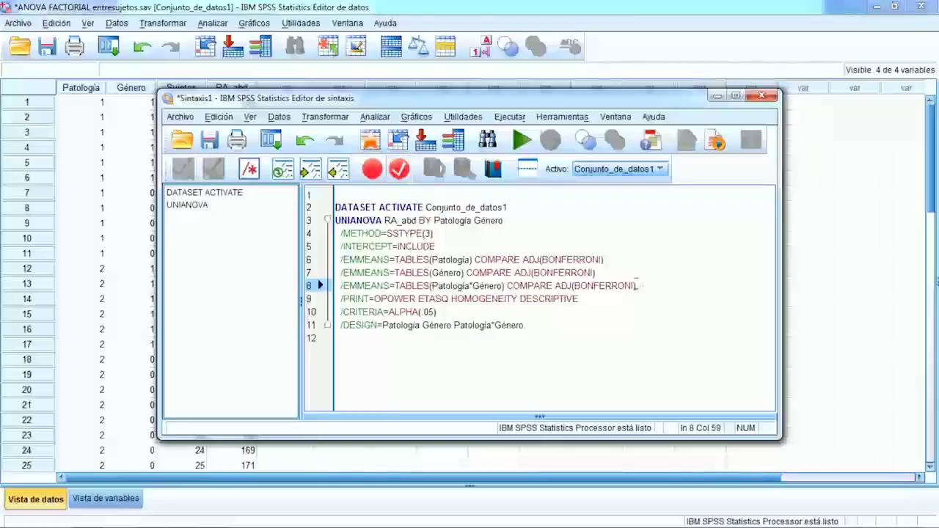
- Insert (Patología) after COMPARE in the Patología*Género EMMEANS line, with a space before the parenthesis
left_click(472, 261)
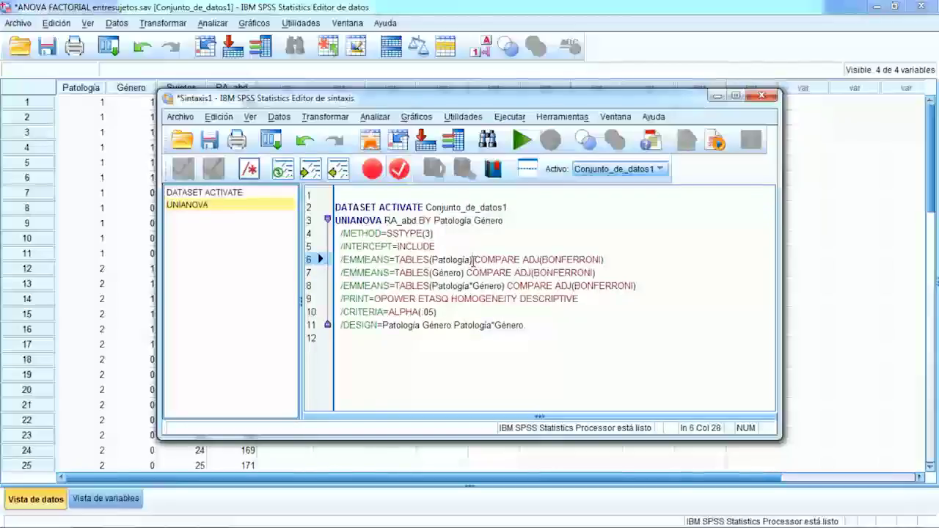
key("shift+Left")
key("shift+Left")
key("shift+Left")
key("shift+Left")
key("shift+Left")
key("shift+Left")
key("shift+Left")
key("shift+Left")
key("shift+Left")
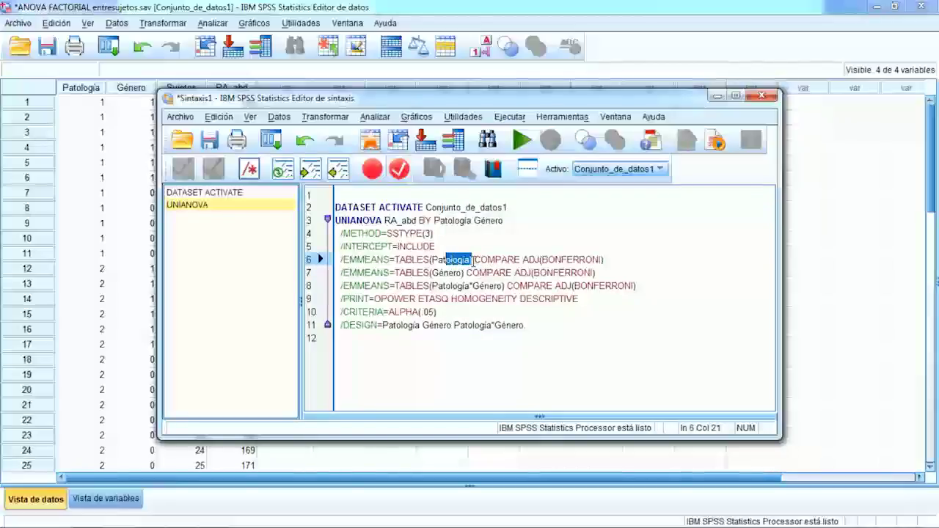
key("shift+Left")
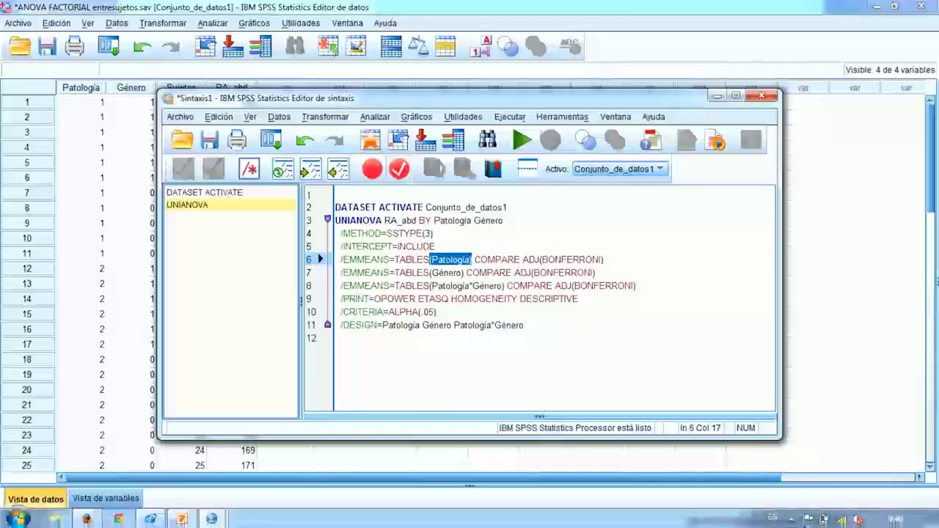
left_click(553, 285)
key("ctrl+v")
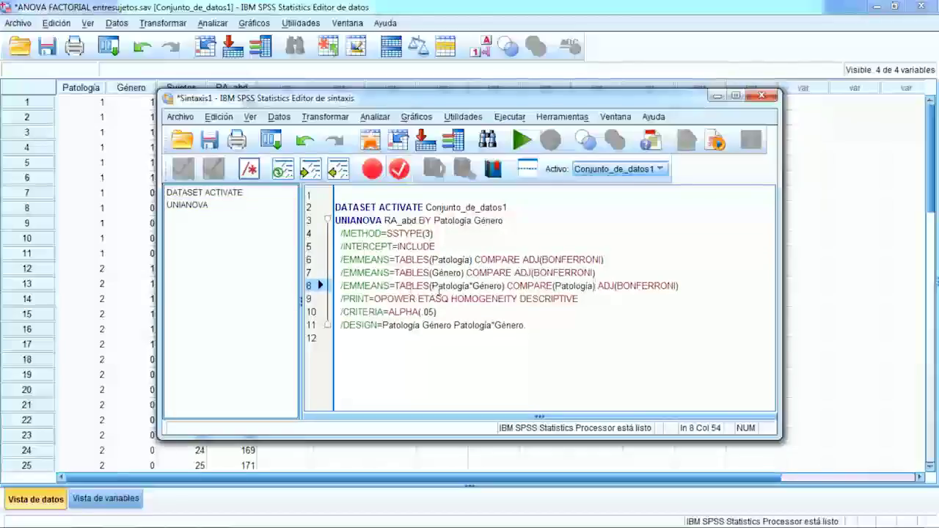
left_click(551, 285)
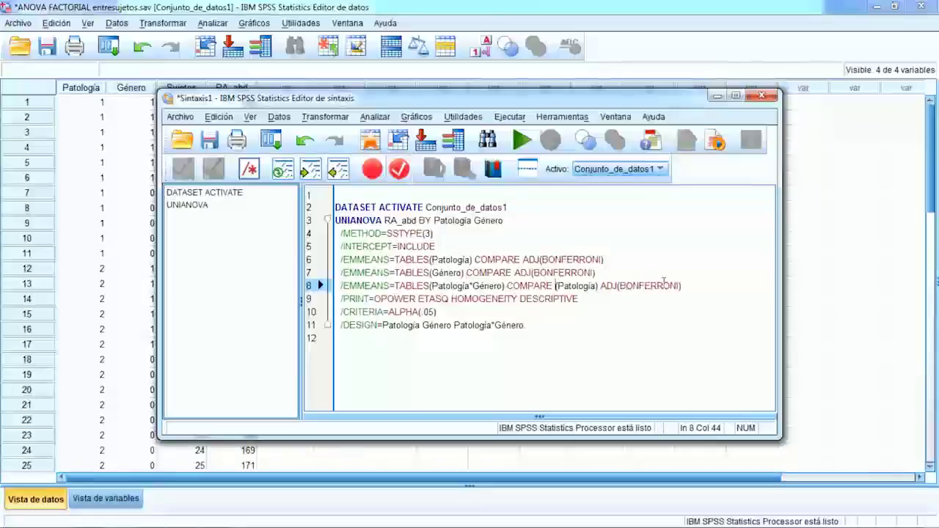
- Duplicate the full EMMEANS line for Patología*Género onto a new line directly below it
left_click_drag(680, 286, 334, 286)
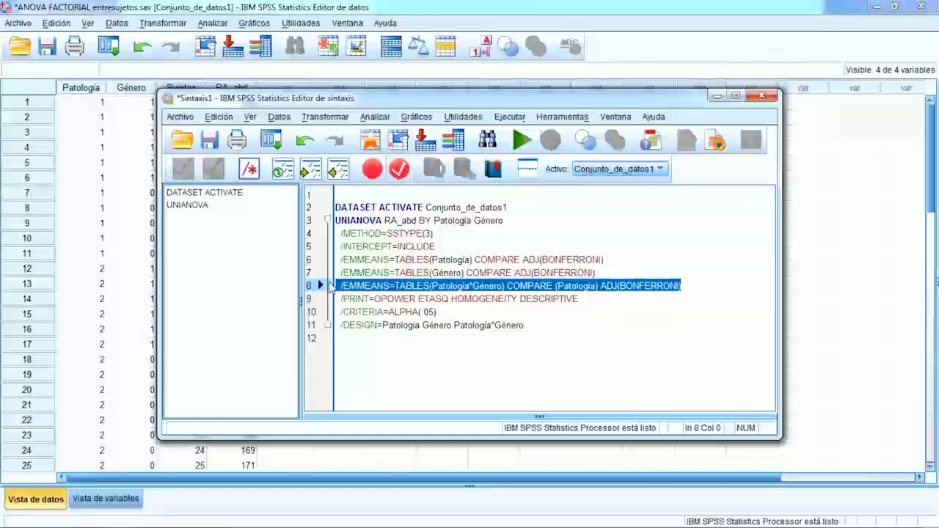
left_click(687, 287)
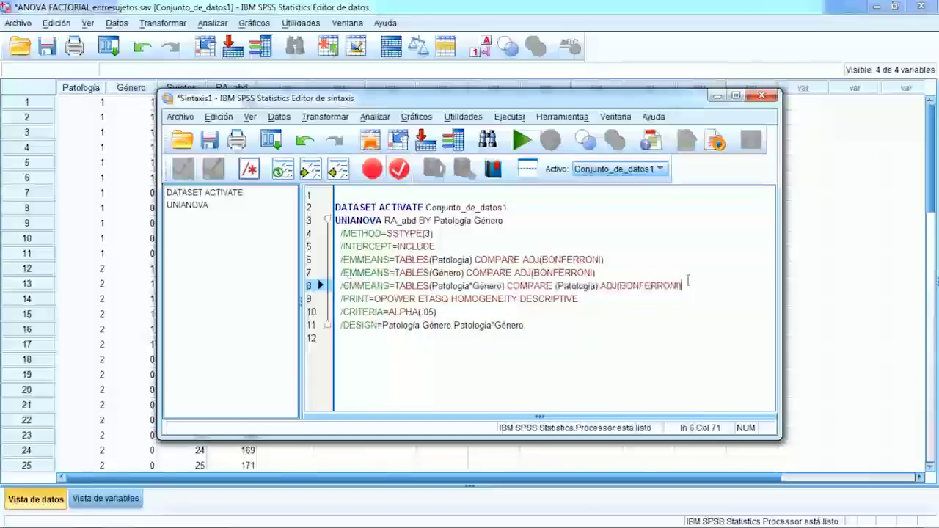
key("Return")
key("ctrl+v")
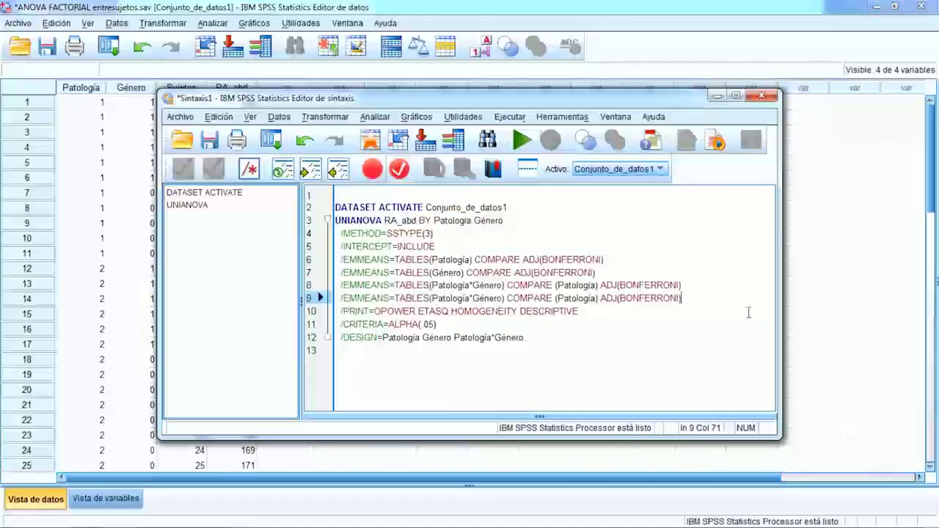
- Change the comparison factor in the duplicated EMMEANS line so it reads COMPARE (Género)
left_click(597, 297)
key("BackSpace")
key("BackSpace")
key("BackSpace")
key("BackSpace")
key("BackSpace")
key("BackSpace")
key("BackSpace")
key("BackSpace")
key("BackSpace")
key("BackSpace")
type("G)énero")
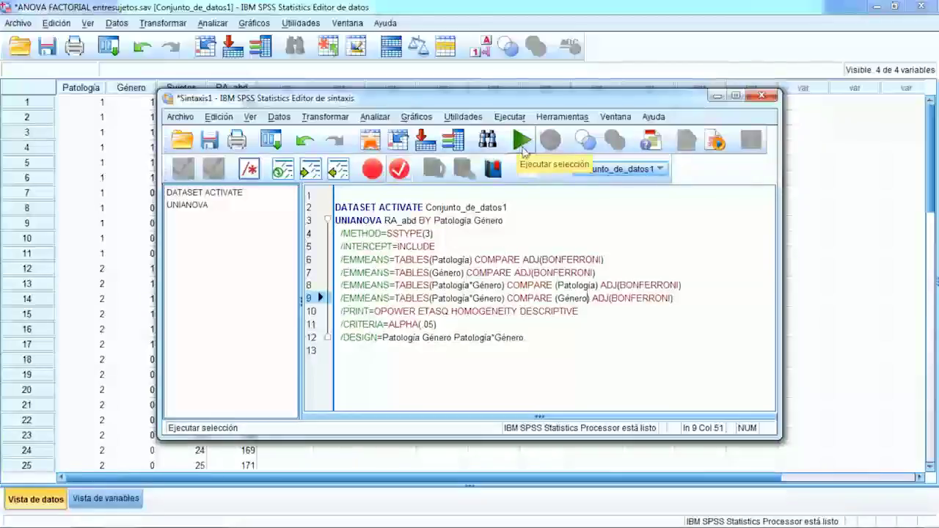
- Run the UNIANOVA syntax and maximize the results viewer
left_click(523, 148)
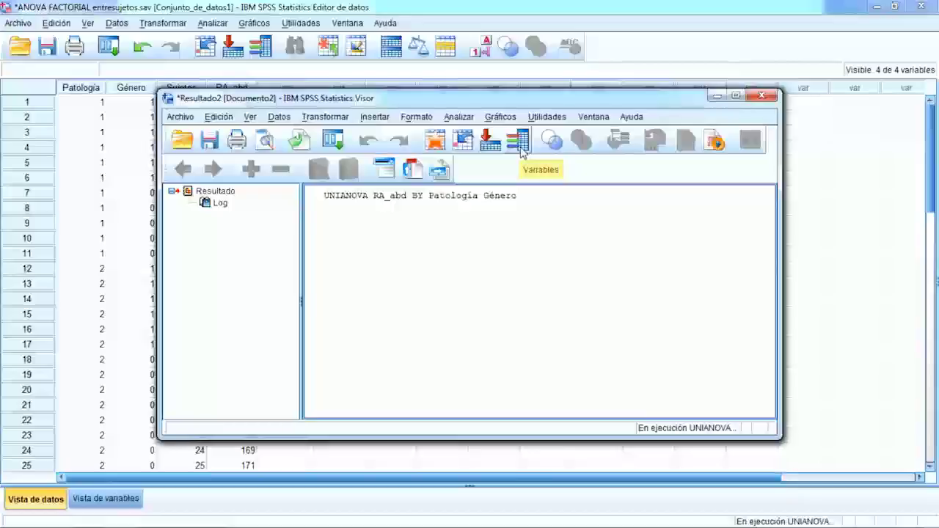
left_click(738, 97)
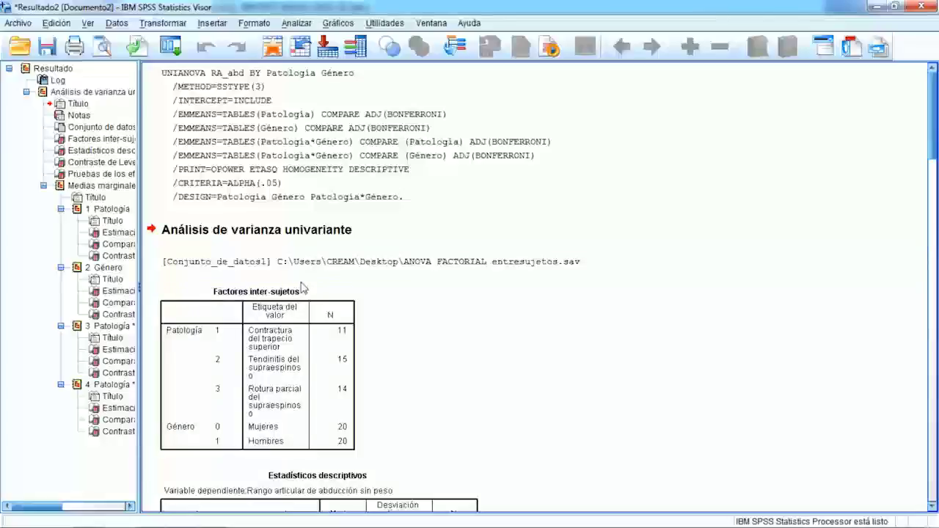
- Review the descriptive statistics, Levene's test of equal error variances and the tests of between-subjects effects in the output
scroll(301, 286, "down", 2)
scroll(303, 288, "down", 3)
scroll(303, 290, "down", 3)
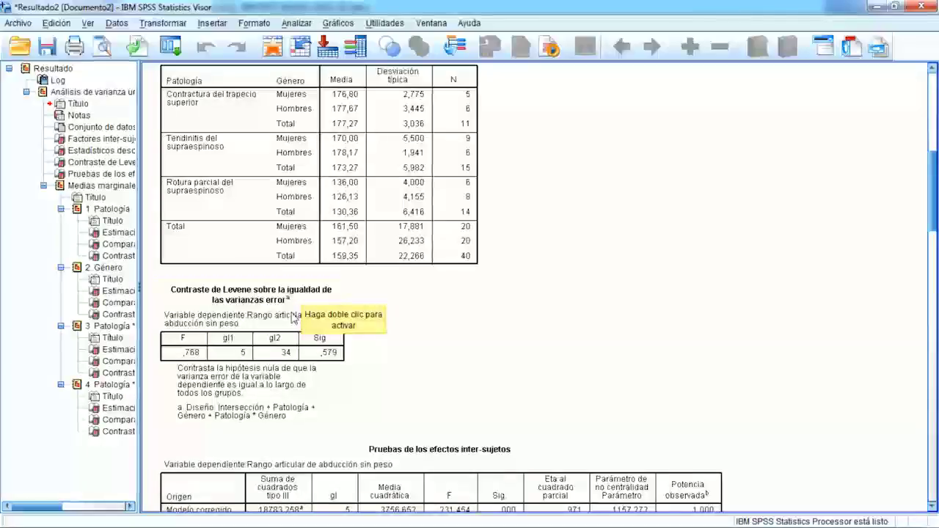
scroll(292, 317, "down", 5)
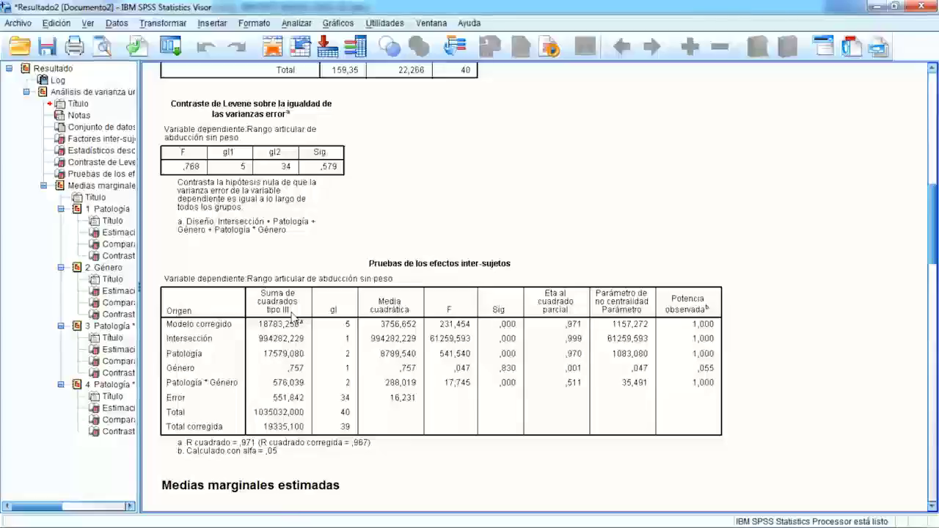
scroll(292, 317, "down", 7)
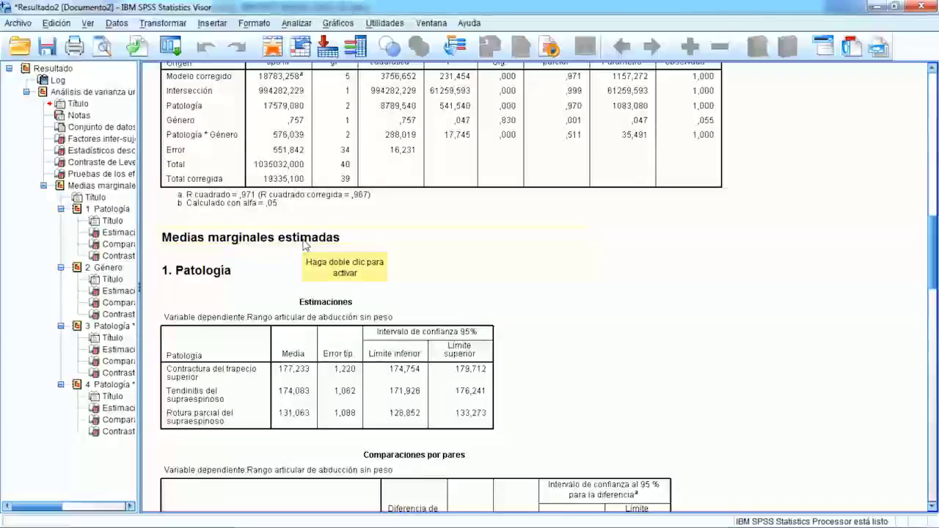
- Examine the marginal means and pairwise comparisons for Patología, Género and both Patología*Género sections, widening the output outline to read its entries
left_click(108, 211)
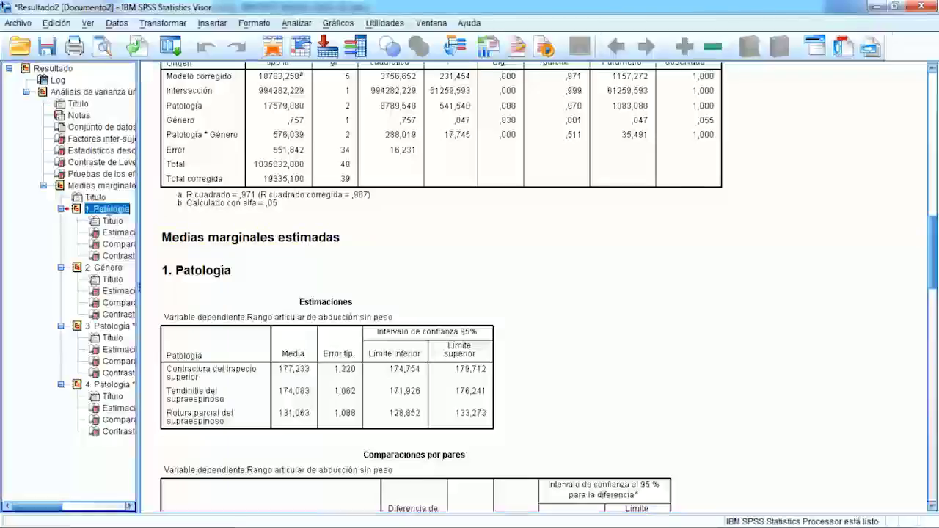
scroll(397, 321, "down", 3)
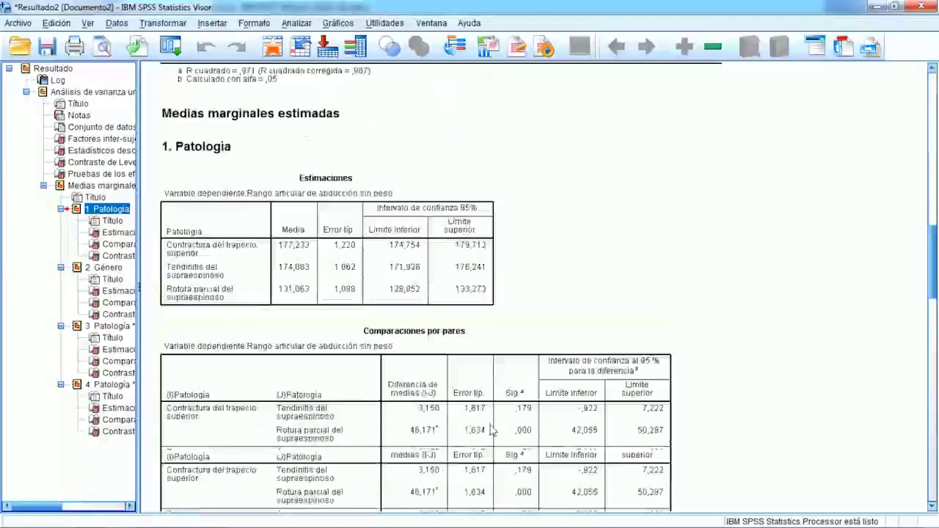
left_click(108, 269)
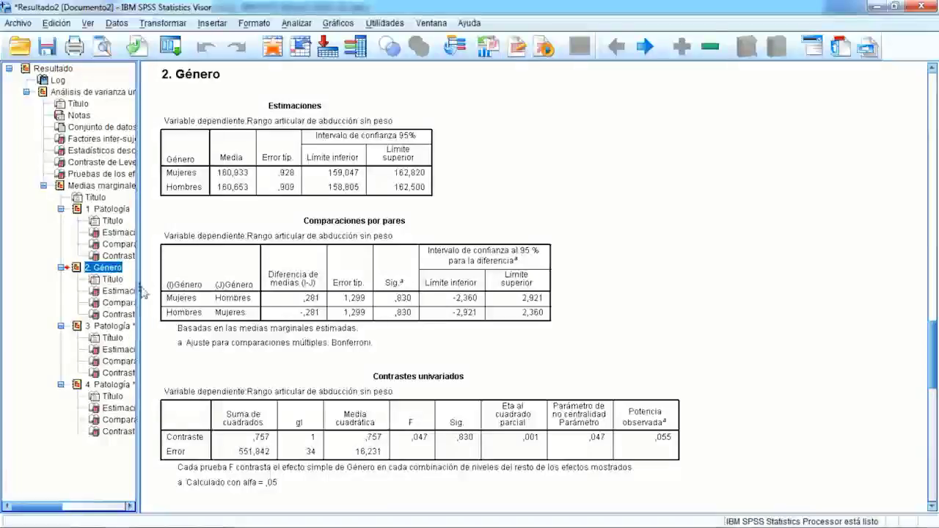
left_click_drag(139, 288, 185, 292)
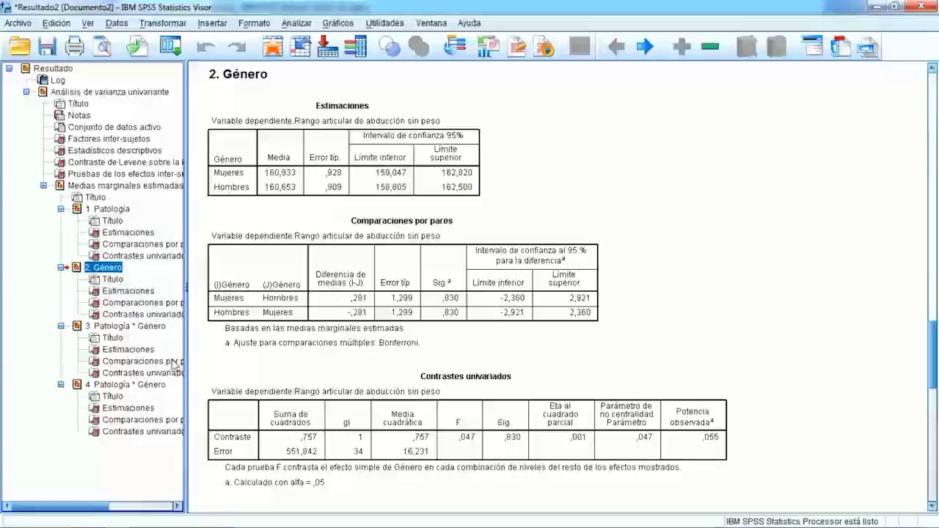
left_click(172, 362)
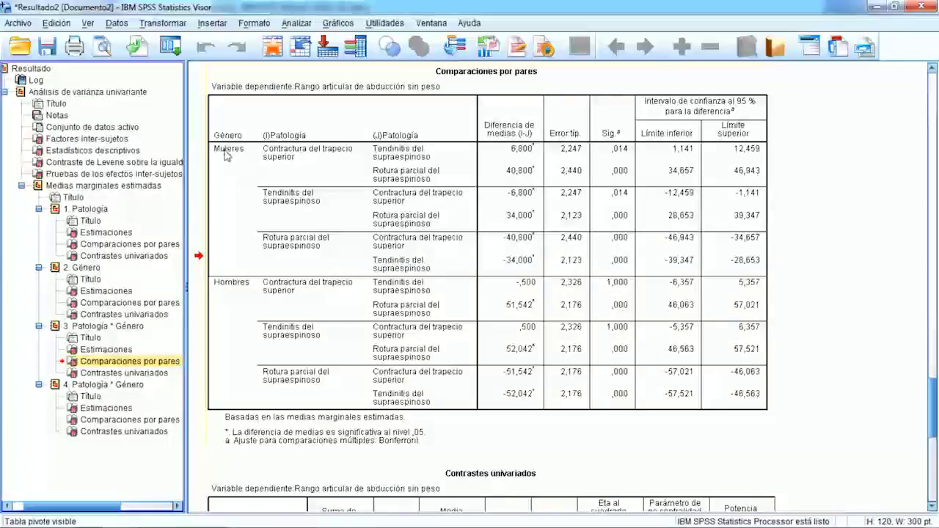
left_click(305, 184)
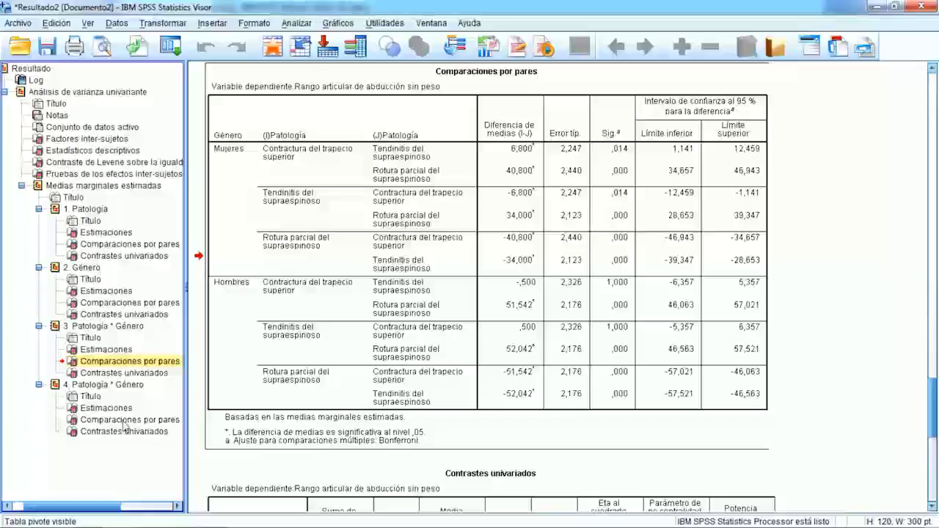
left_click(124, 423)
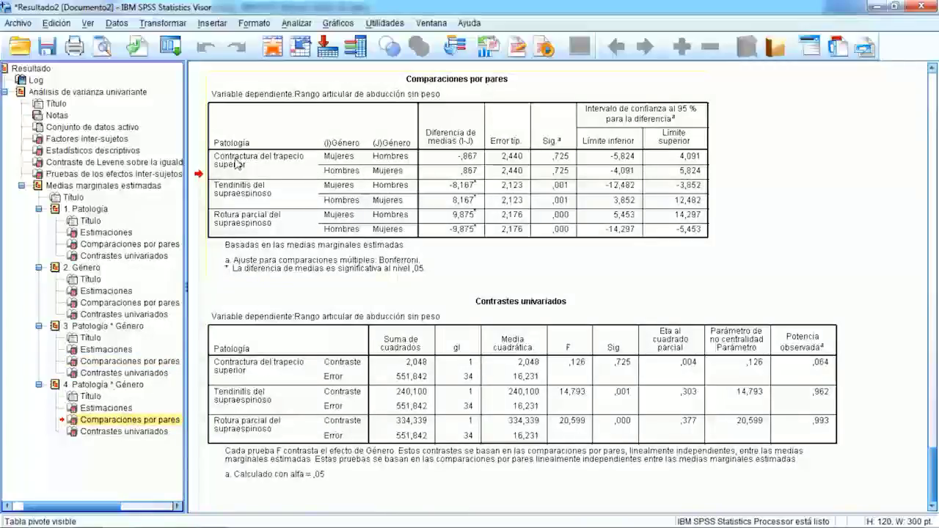
left_click(371, 183)
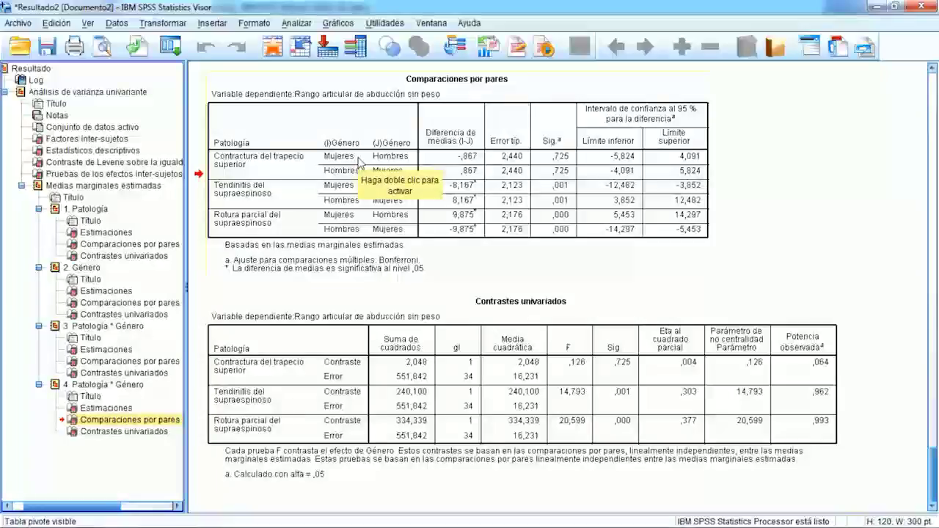